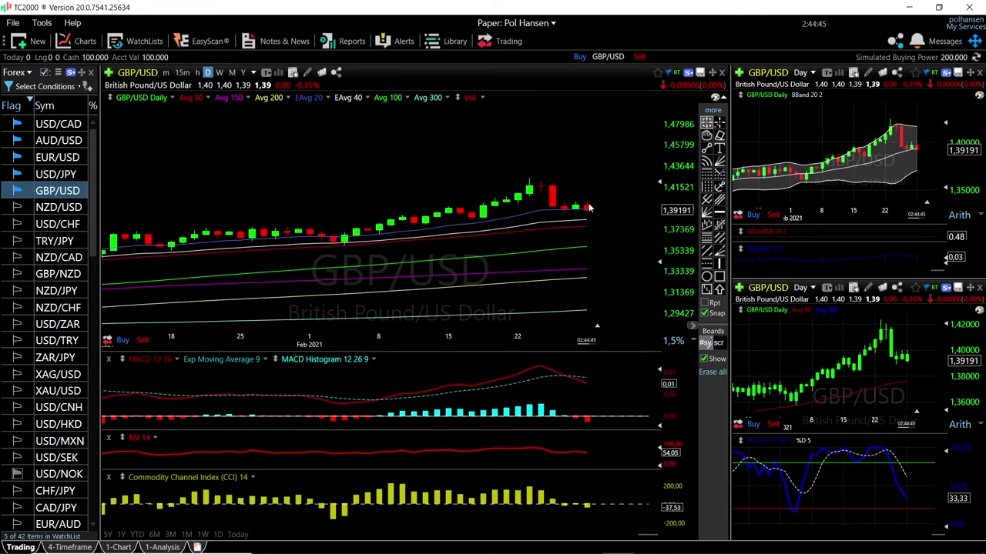
# - Zoom the current chart in and out and check a bar's price and indicator readout
pyautogui.scroll(2, 609, 212)
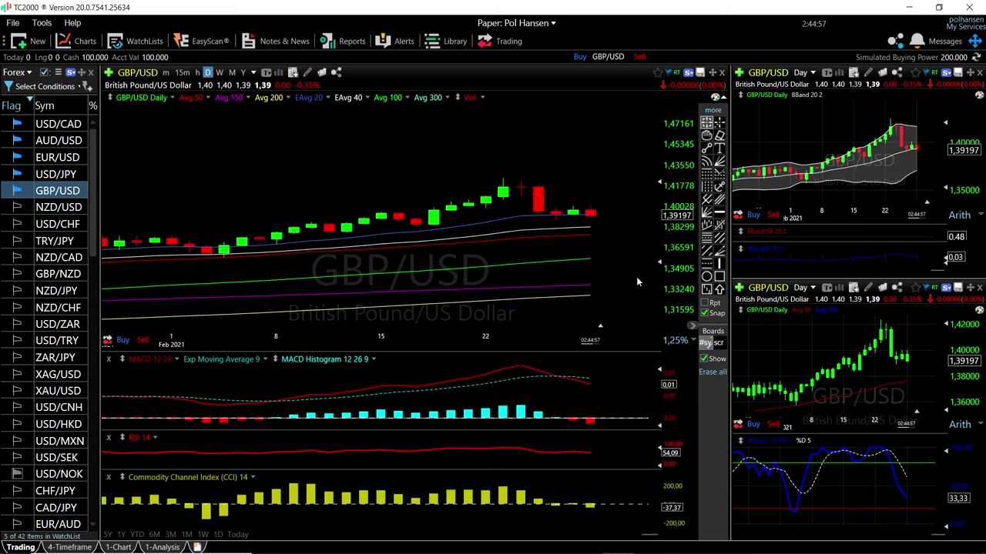
pyautogui.scroll(-2, 633, 265)
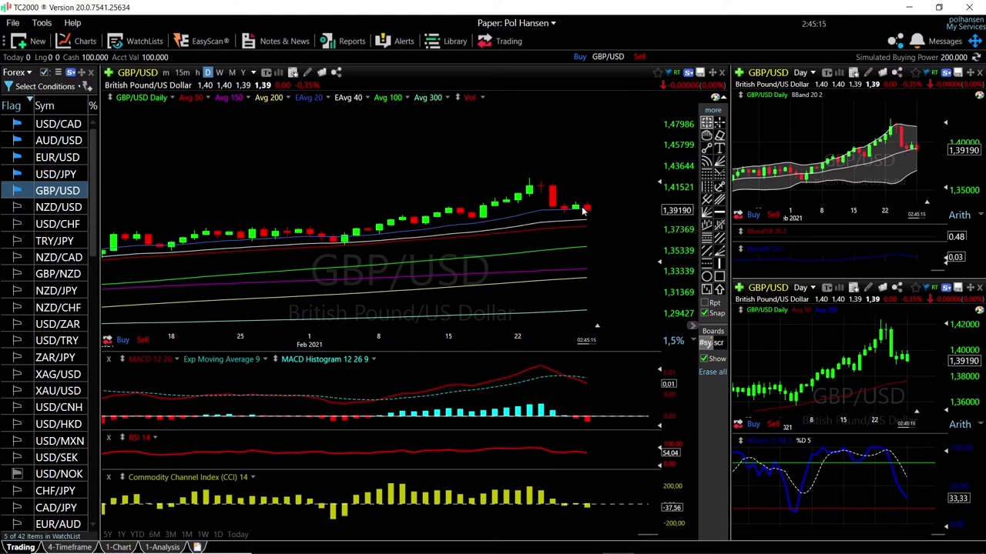
pyautogui.scroll(4, 596, 208)
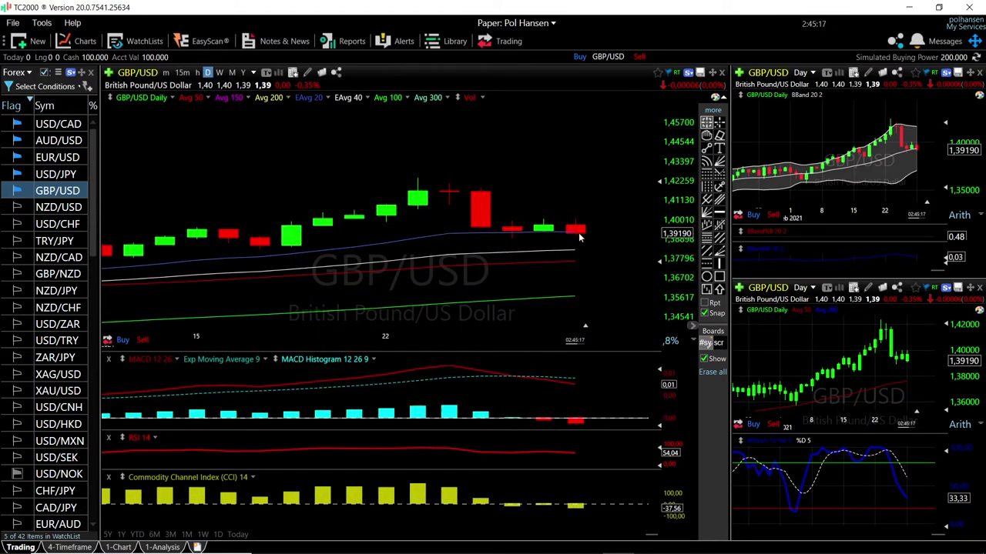
pyautogui.scroll(-5, 629, 258)
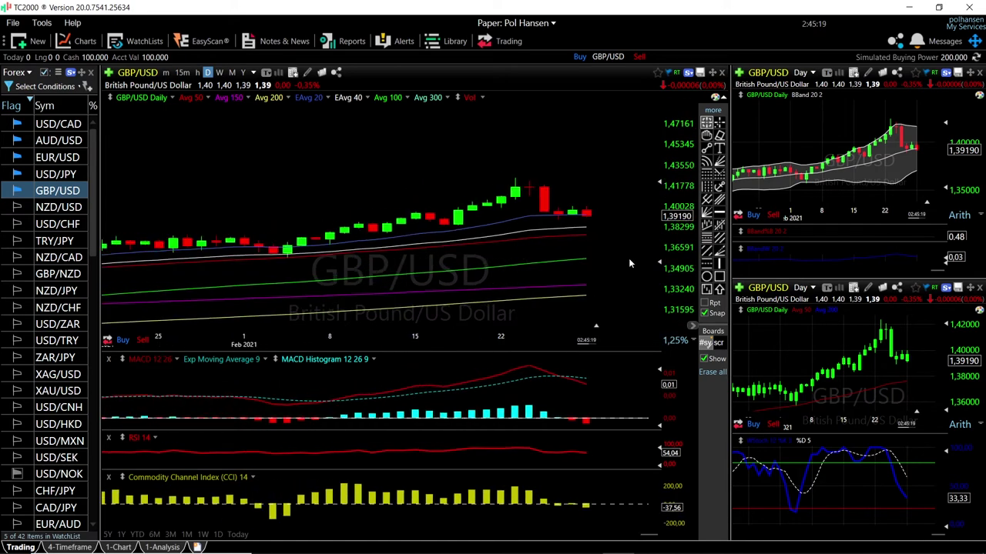
pyautogui.click(588, 228)
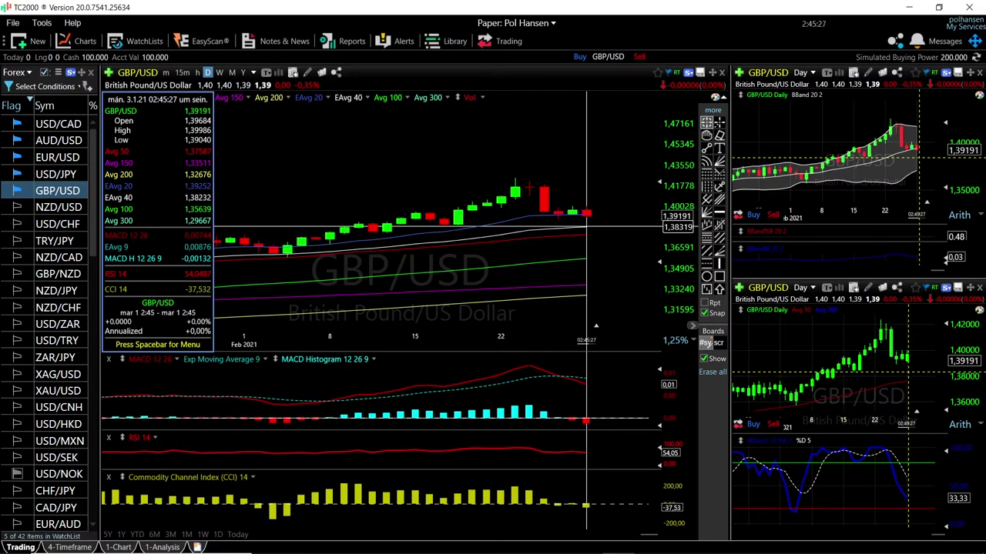
pyautogui.click(587, 231)
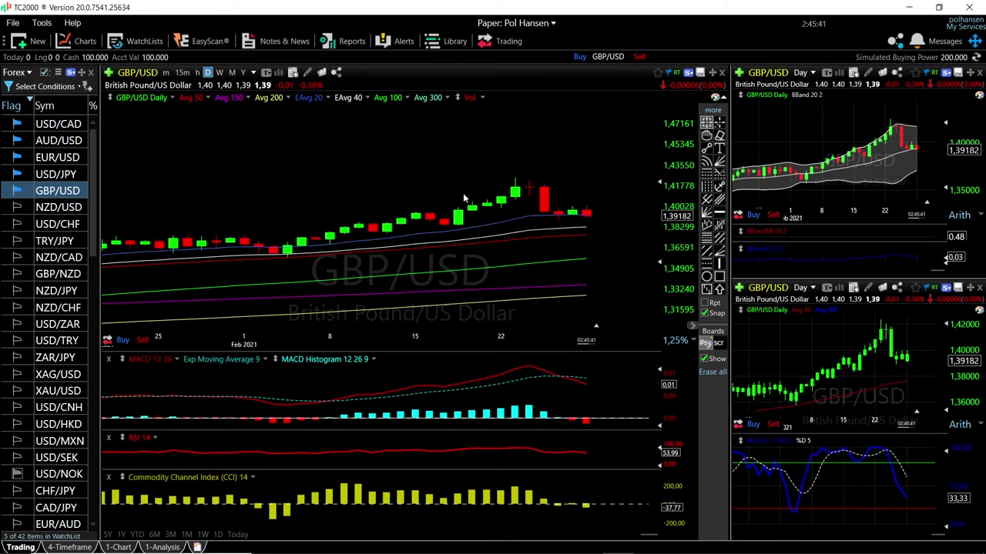
pyautogui.scroll(-5, 483, 226)
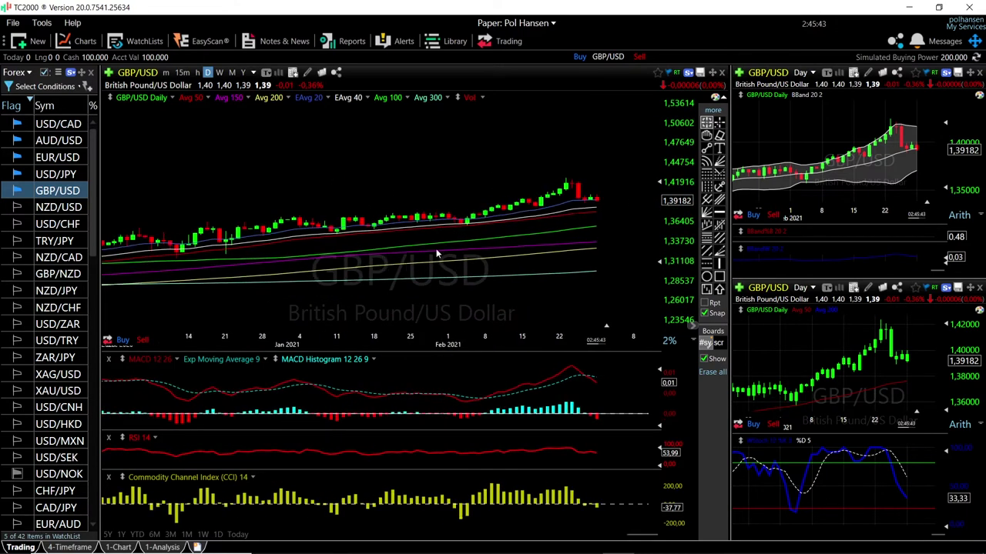
pyautogui.scroll(-2, 361, 233)
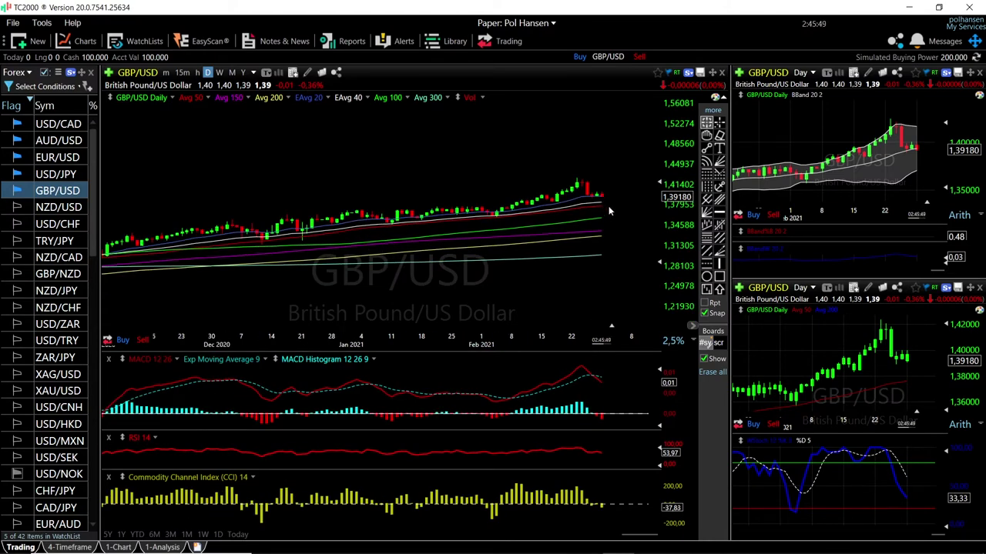
pyautogui.scroll(3, 608, 205)
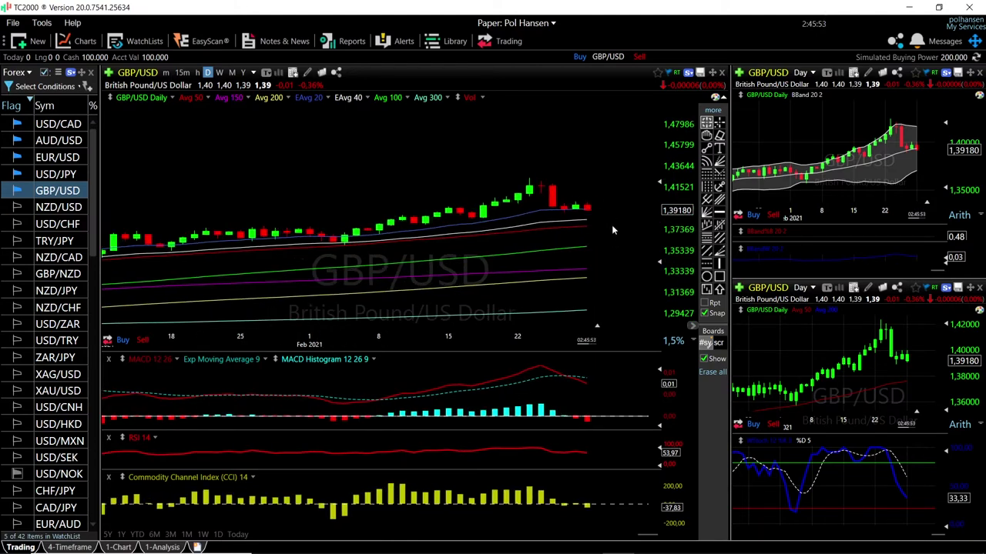
# - Switch all charts to USD/JPY and select the lower line of its trend channel
pyautogui.click(56, 175)
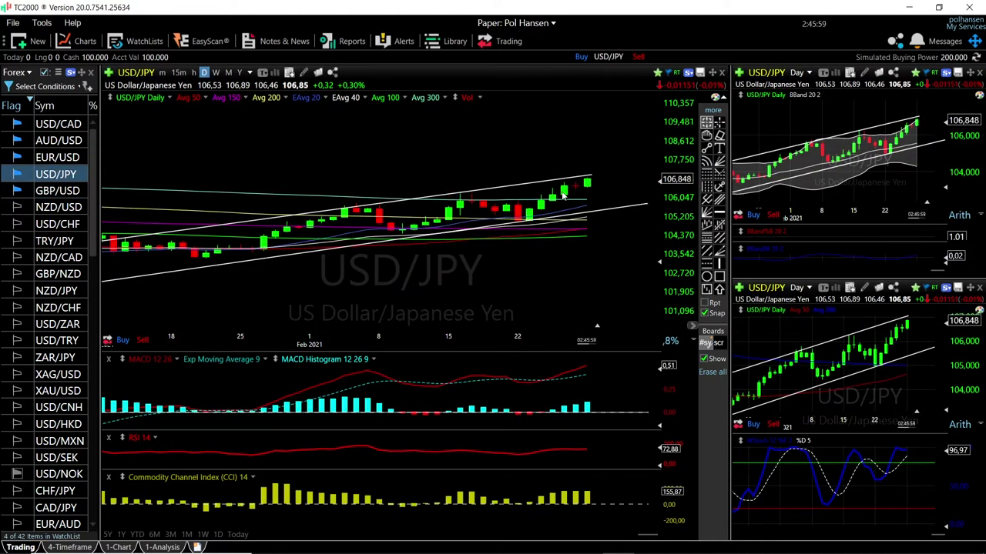
pyautogui.scroll(-3, 593, 179)
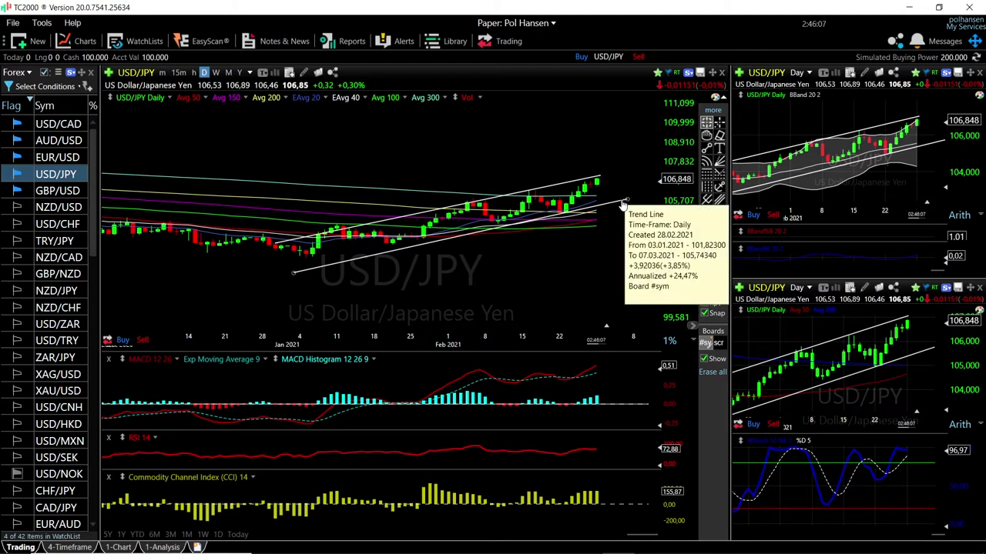
pyautogui.scroll(-3, 628, 236)
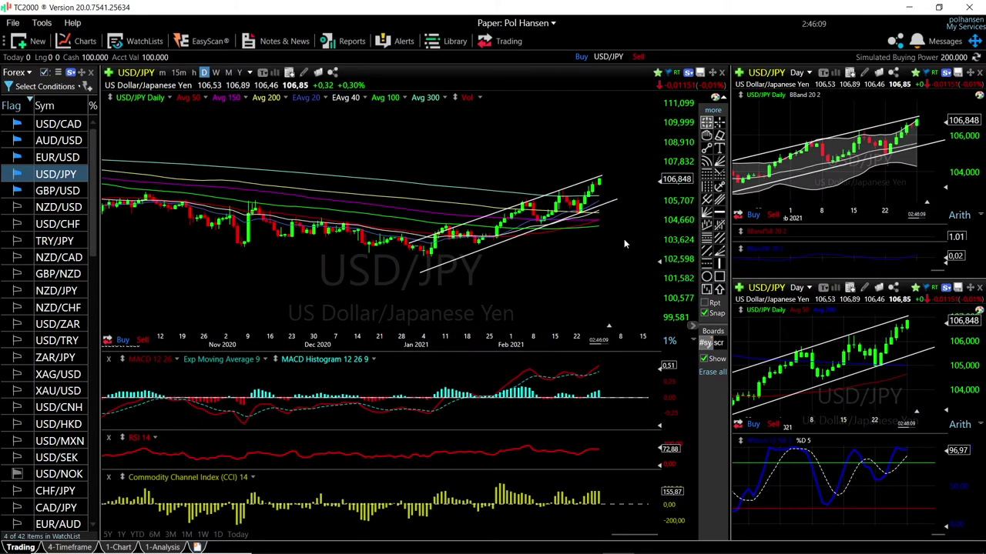
pyautogui.click(585, 215)
pyautogui.scroll(2, 655, 255)
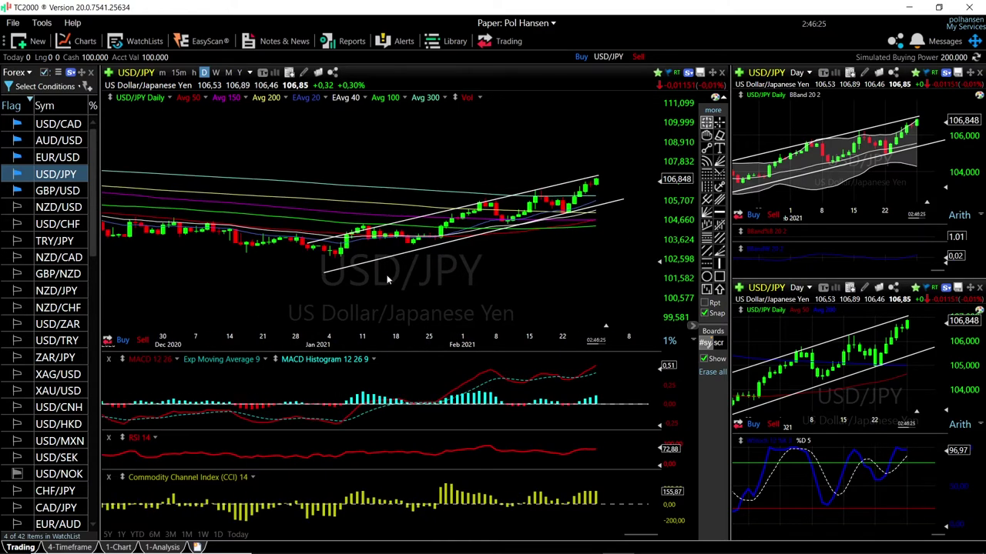
pyautogui.scroll(-2, 418, 286)
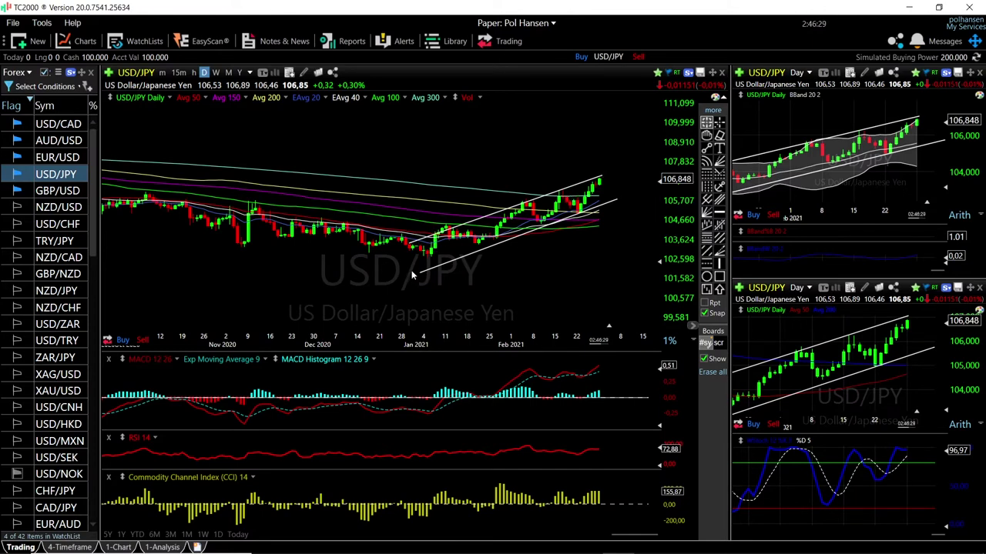
# - Reselect the lower channel line and zoom the USD/JPY chart to compare against earlier price history
pyautogui.click(496, 245)
pyautogui.scroll(-3, 520, 244)
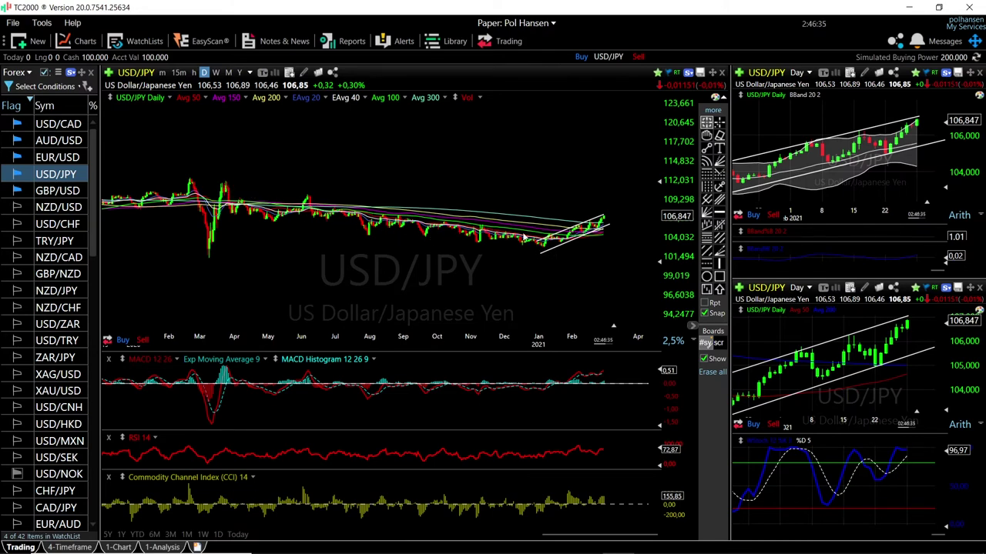
pyautogui.scroll(3, 614, 231)
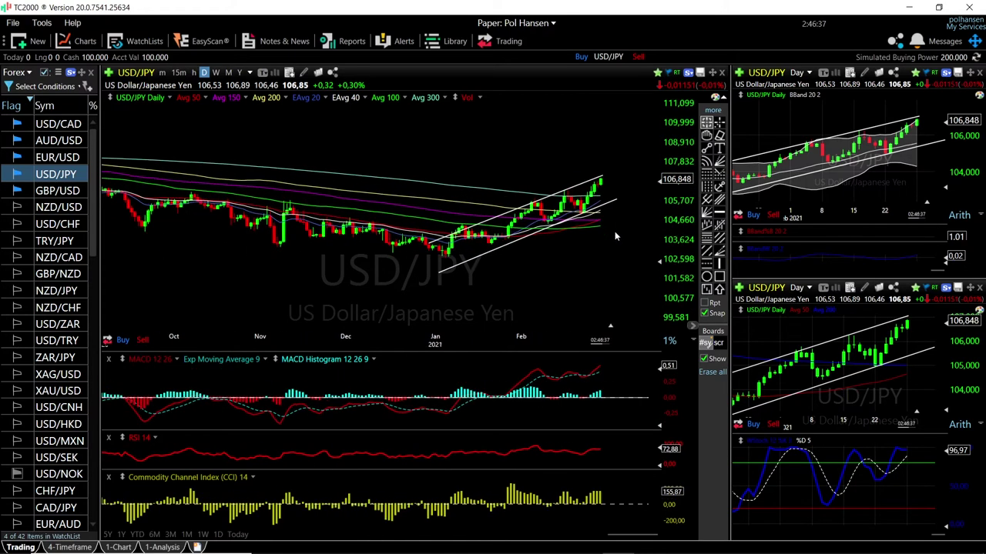
pyautogui.scroll(1, 614, 231)
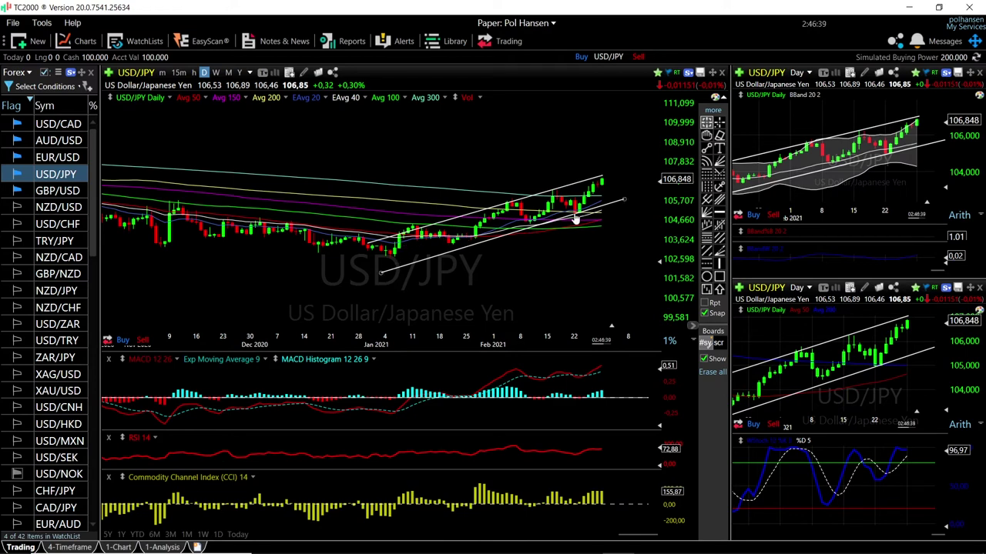
pyautogui.scroll(-2, 616, 224)
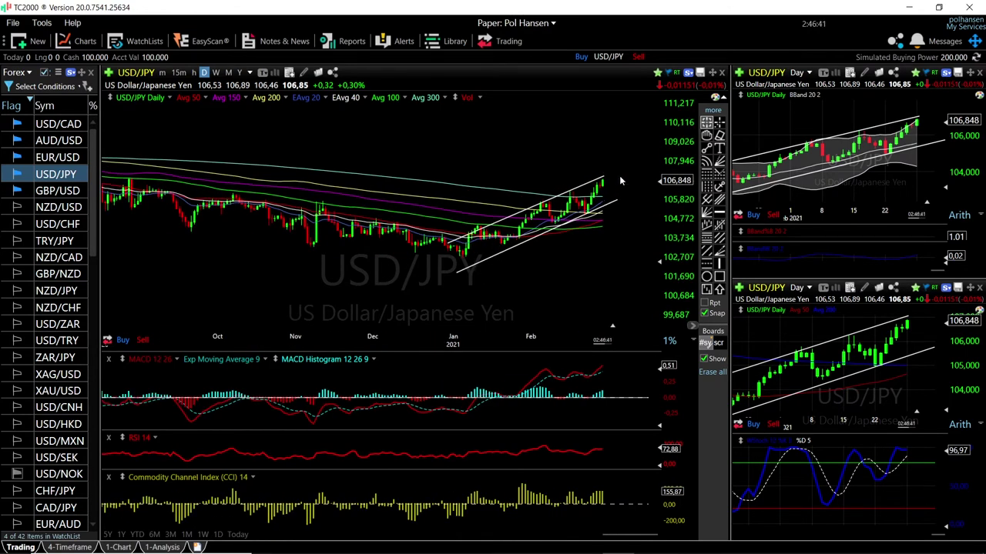
pyautogui.scroll(-2, 606, 245)
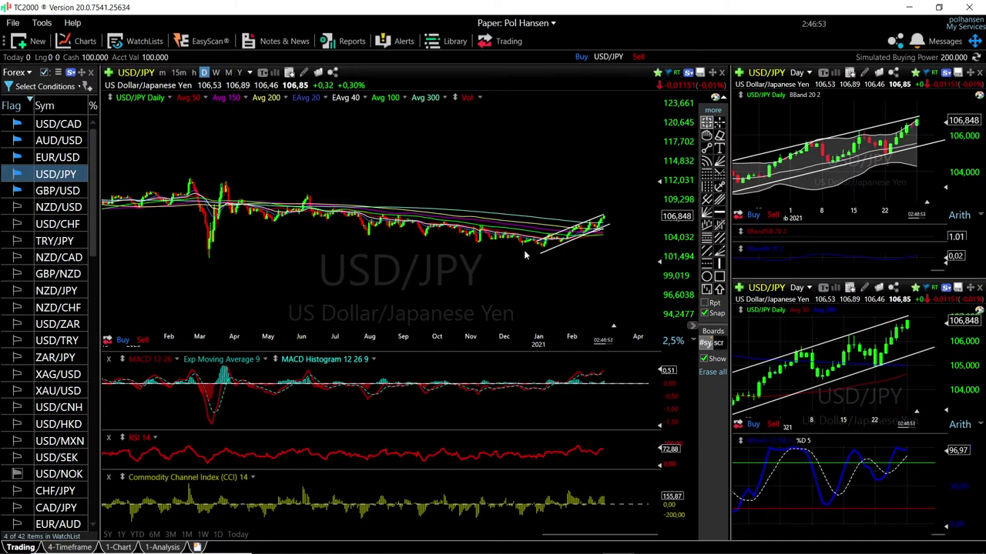
pyautogui.scroll(2, 565, 263)
pyautogui.scroll(3, 565, 264)
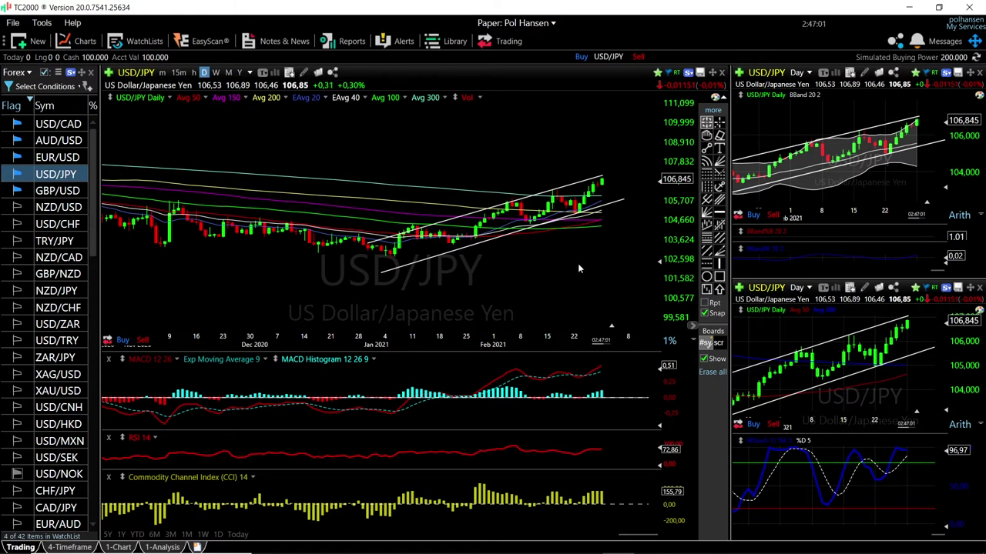
# - Switch all charts to EUR/USD and check the latest bar's price and indicator values
pyautogui.click(55, 157)
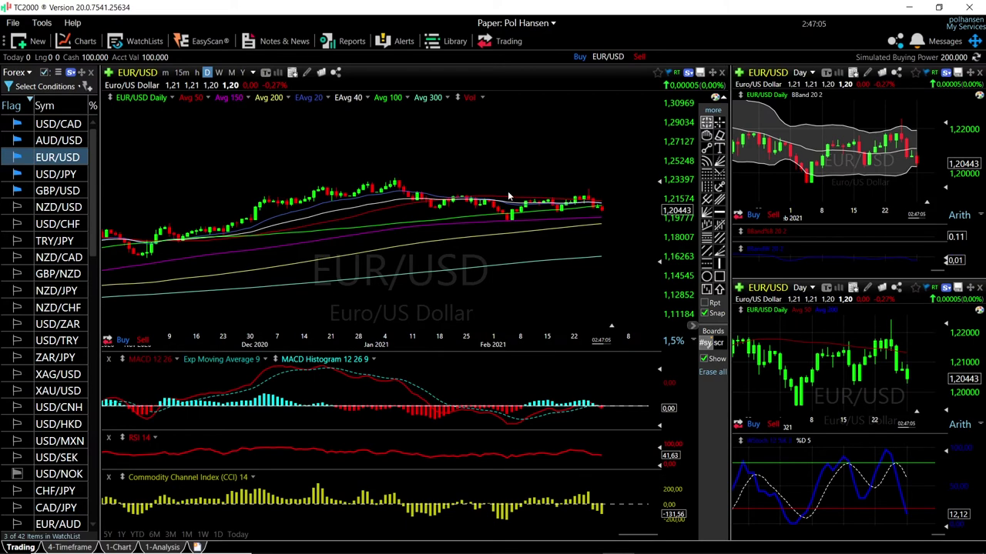
pyautogui.scroll(3, 594, 258)
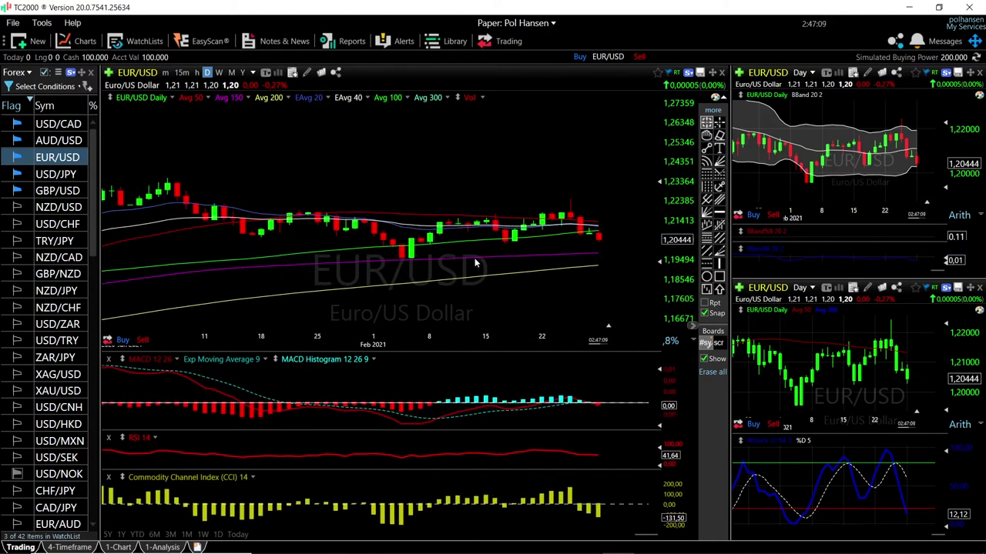
pyautogui.click(598, 255)
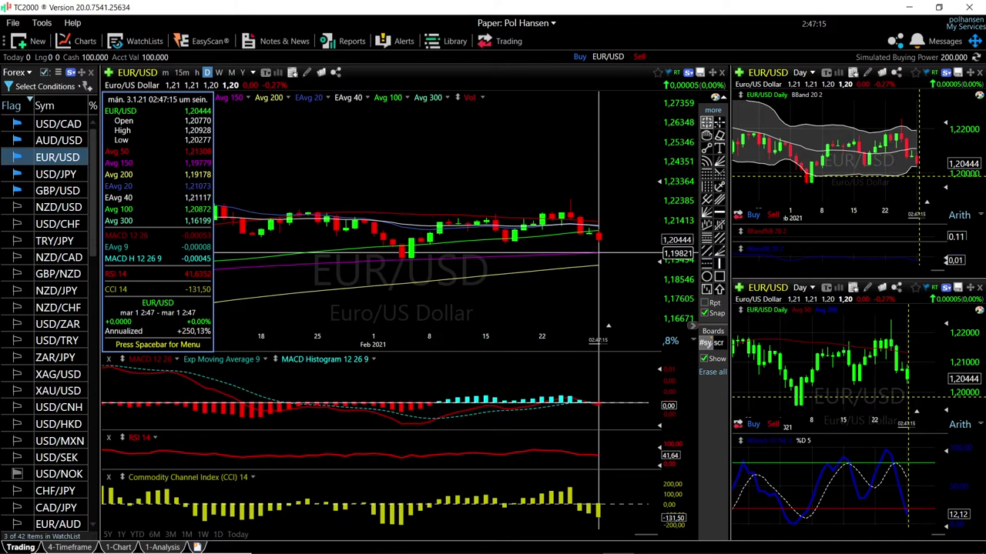
pyautogui.moveTo(598, 253); pyautogui.dragTo(598, 284)
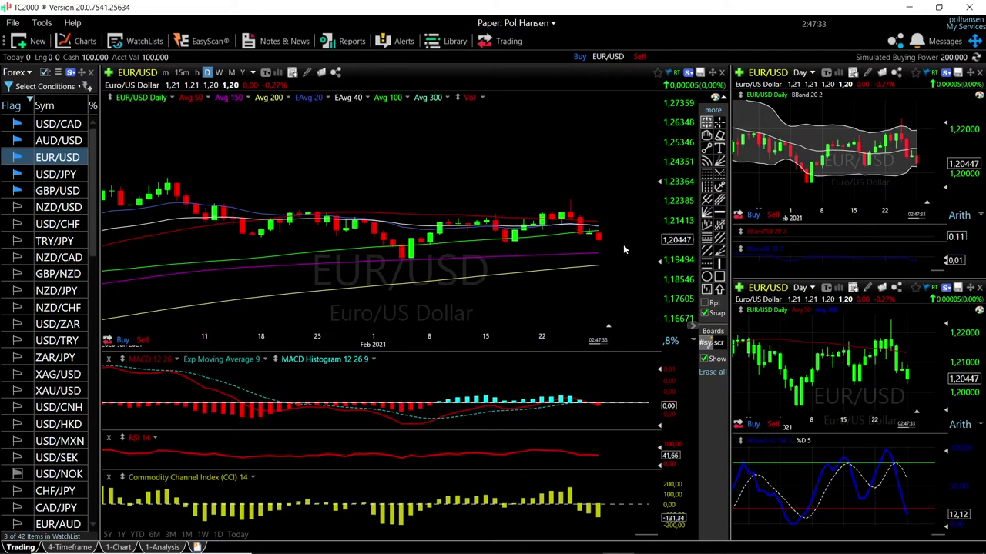
# - Draw a rectangle around the mid-January to February EUR/USD sideways range
pyautogui.scroll(-5, 623, 244)
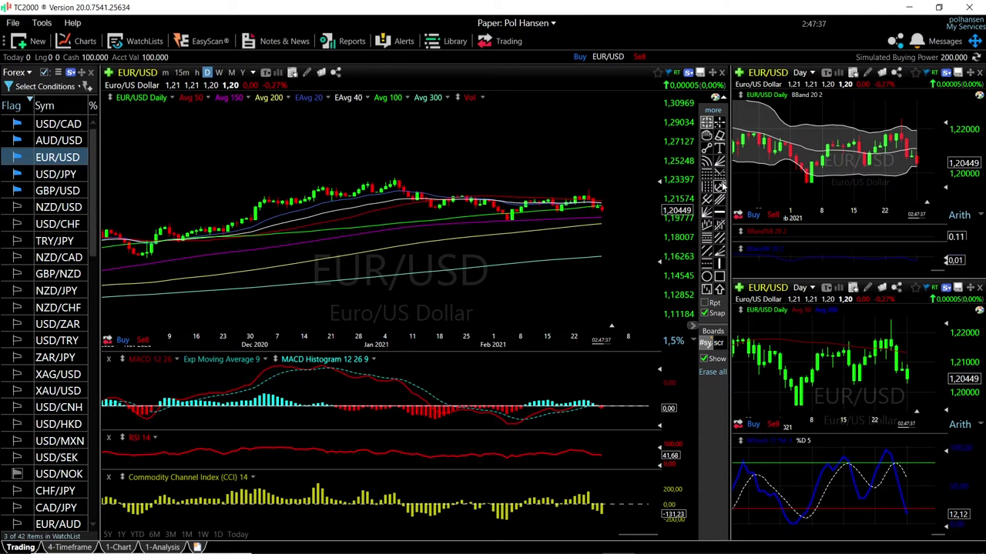
pyautogui.click(719, 275)
pyautogui.moveTo(425, 197); pyautogui.dragTo(613, 220)
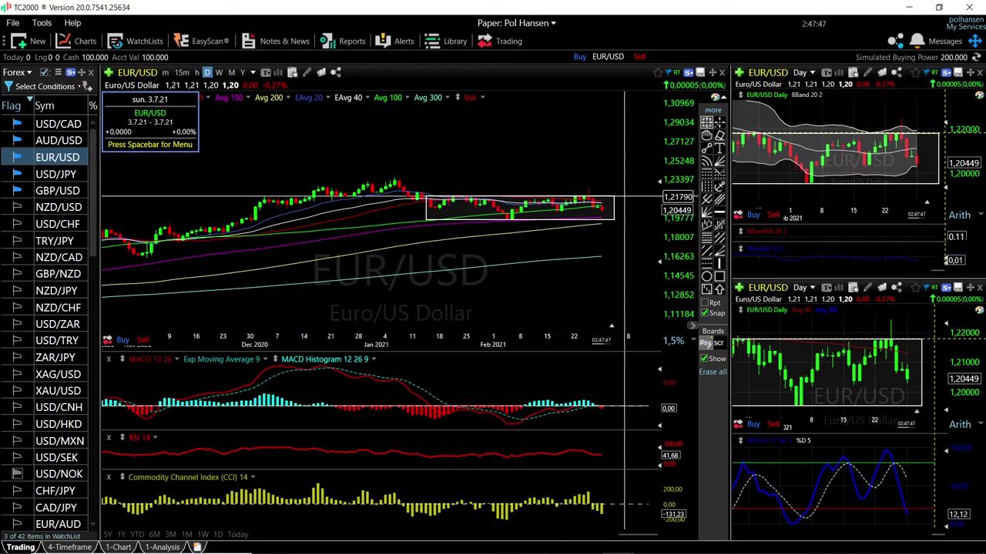
# - Load AUD/USD and erase its 0.80124 and 0.76702 horizontal lines
pyautogui.press('Up')
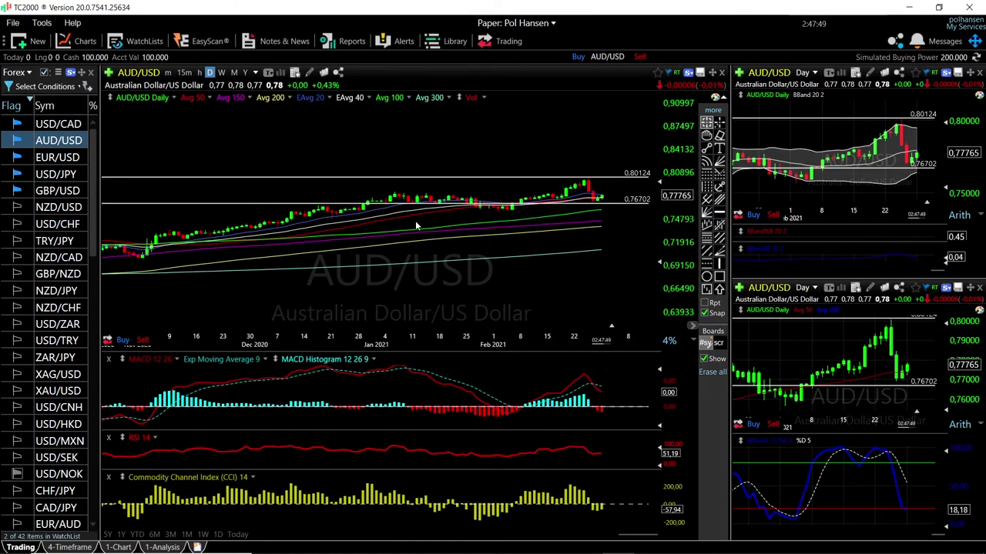
pyautogui.scroll(4, 555, 299)
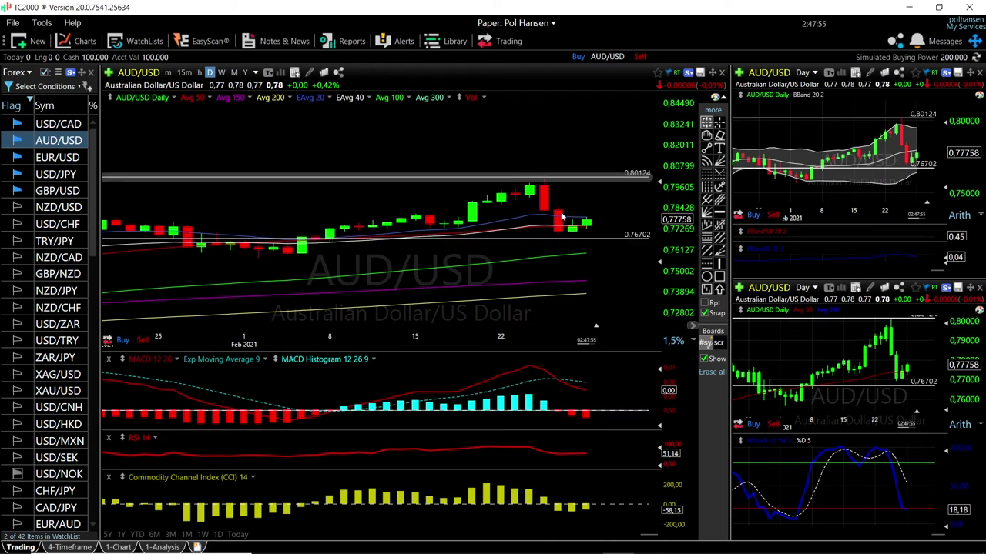
pyautogui.click(719, 135)
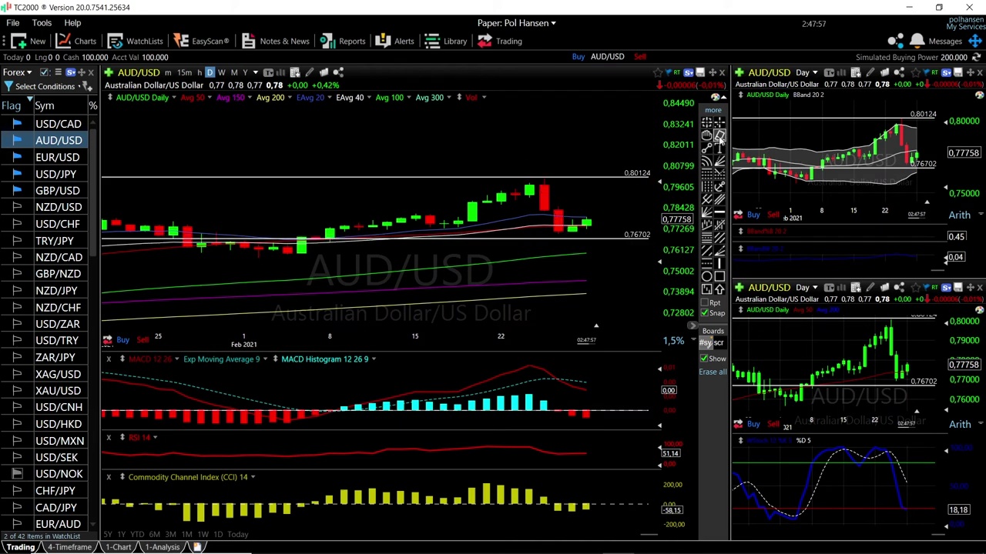
pyautogui.click(595, 177)
pyautogui.click(607, 238)
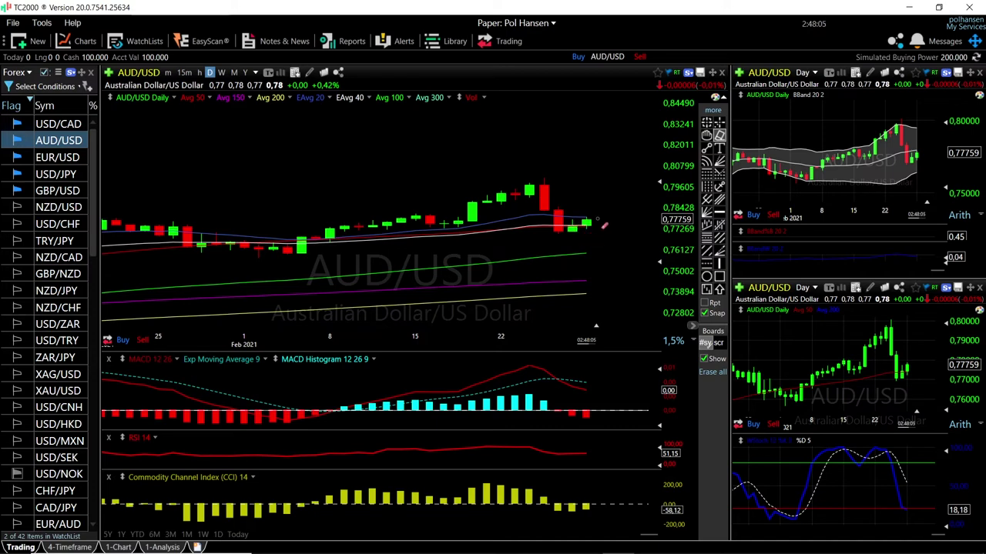
pyautogui.scroll(3, 581, 239)
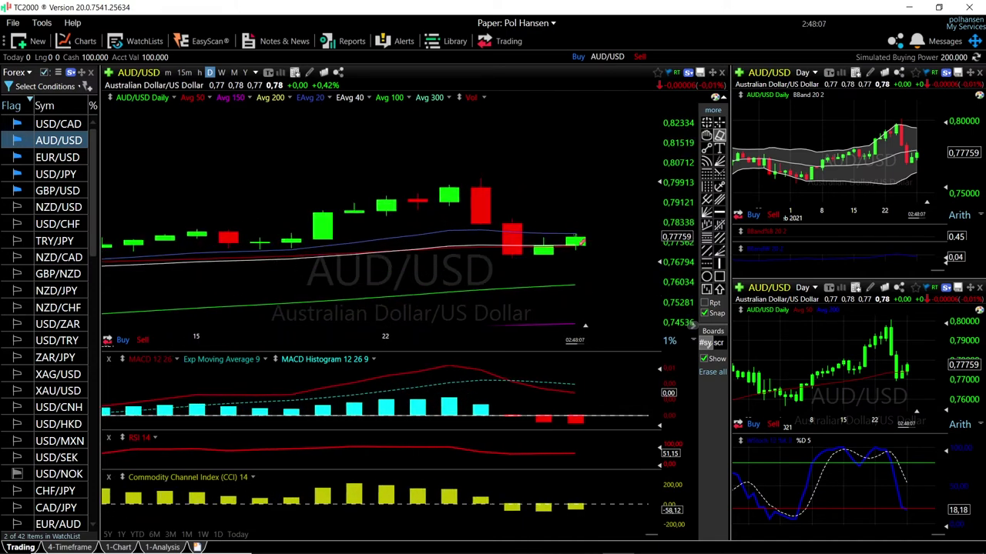
pyautogui.scroll(-3, 615, 260)
pyautogui.scroll(-1, 616, 262)
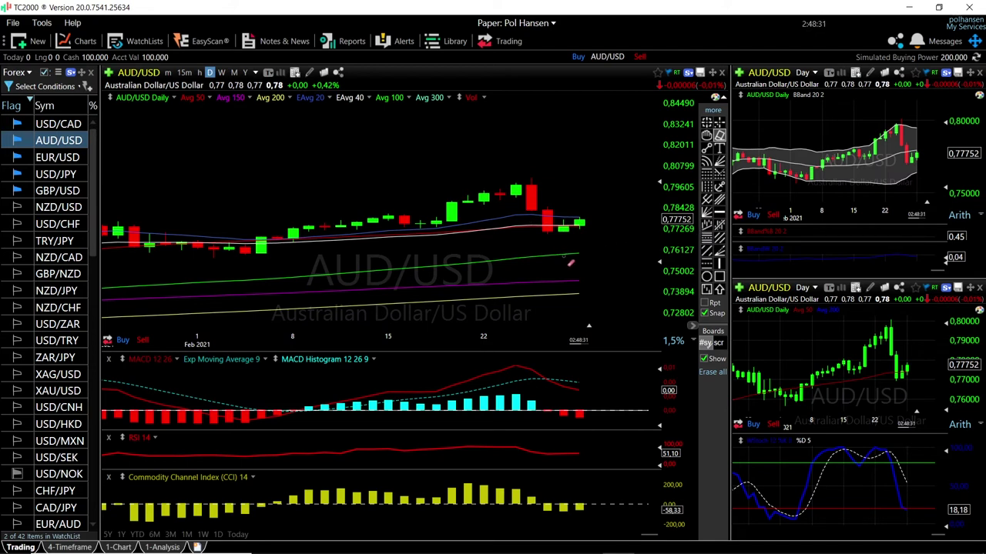
# - Place a horizontal support line at 0.75923 on AUD/USD, then switch to USD/CAD
pyautogui.click(719, 213)
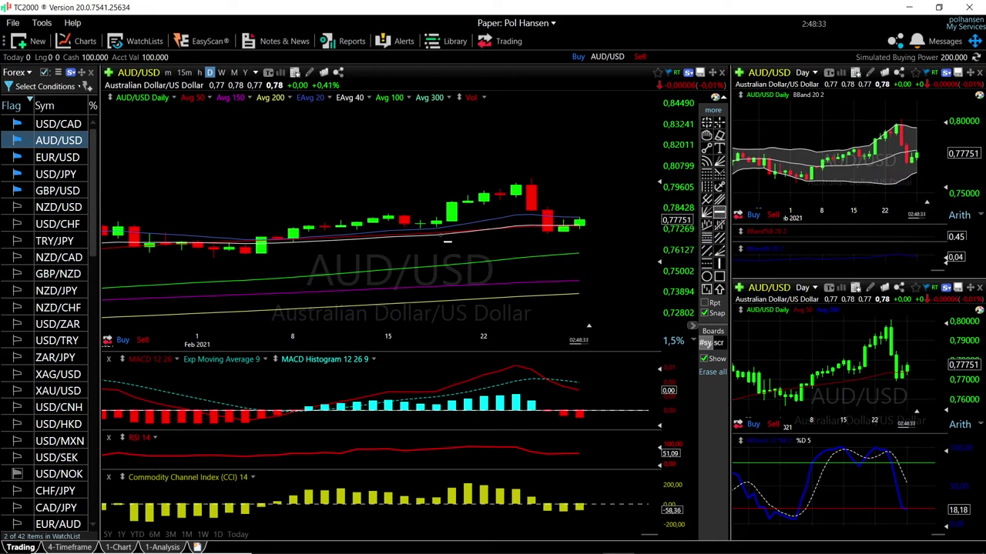
pyautogui.click(277, 262)
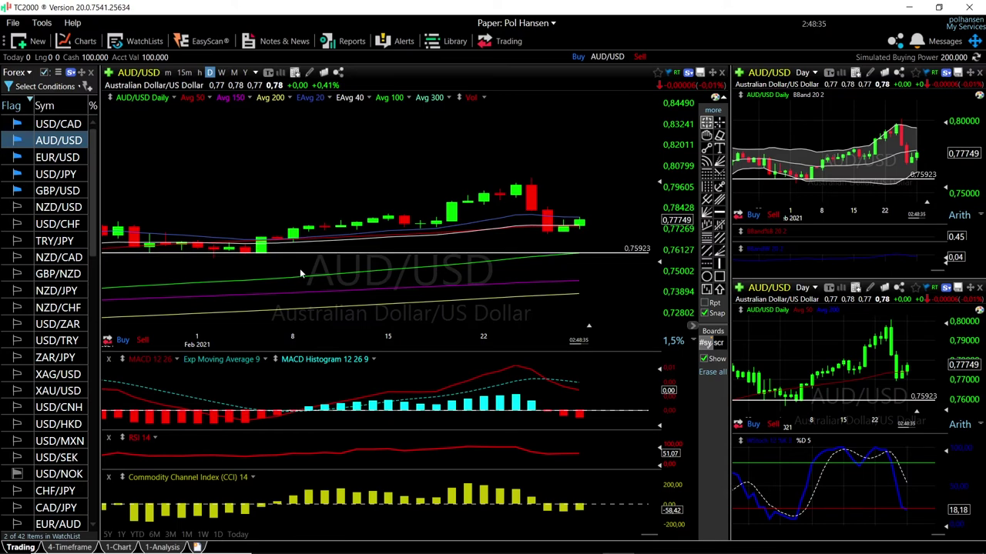
pyautogui.scroll(-2, 240, 259)
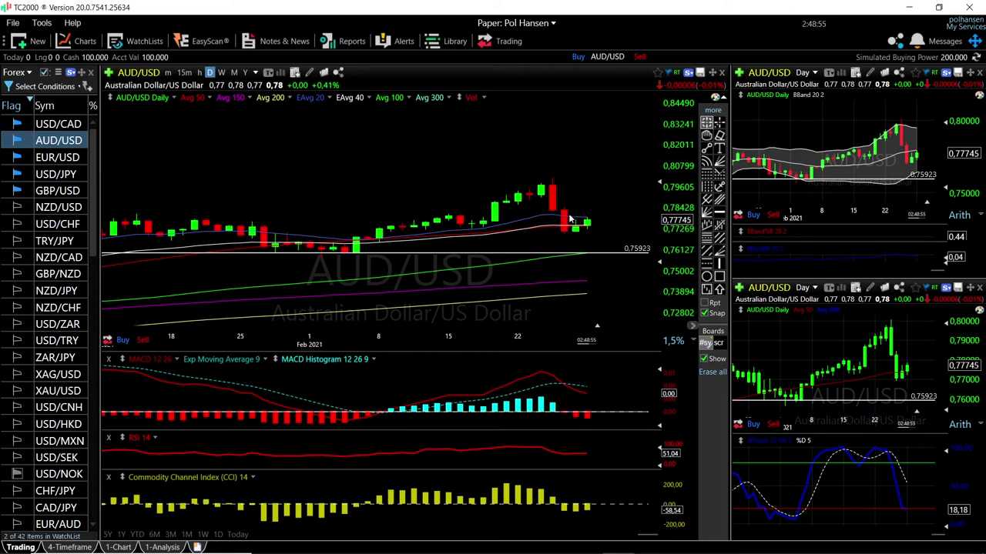
pyautogui.click(50, 124)
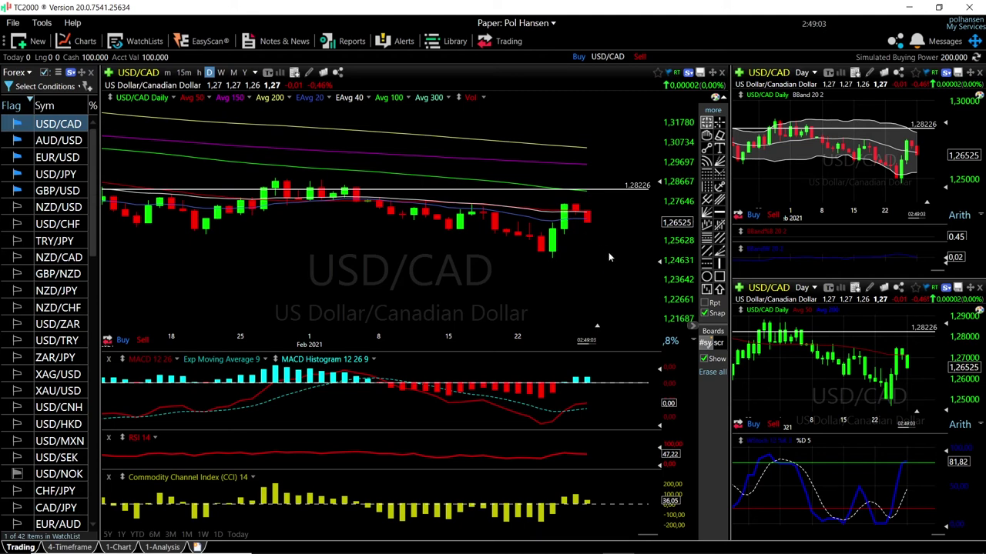
# - Add a 1.24682 horizontal line on USD/CAD, then erase both the 1.28226 and 1.24682 lines
pyautogui.click(718, 211)
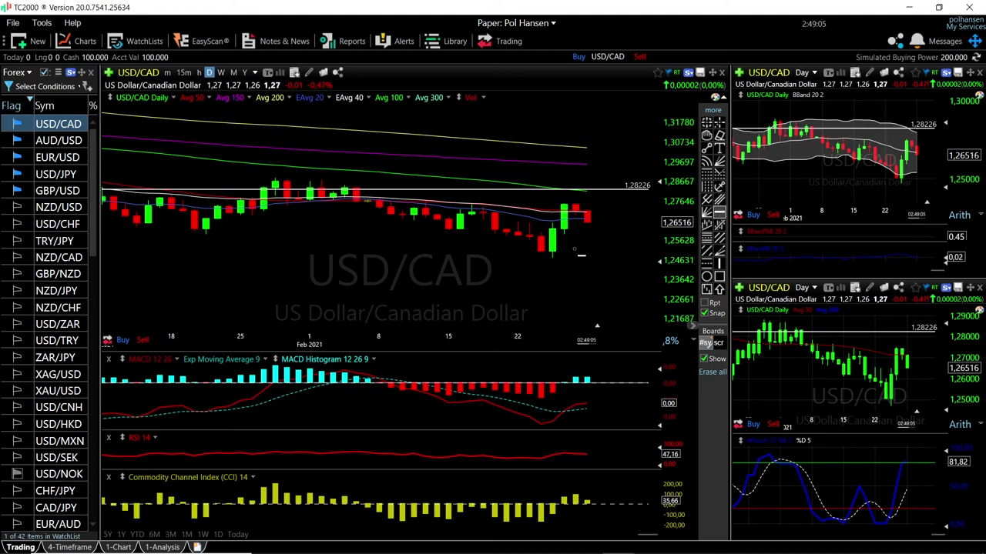
pyautogui.click(556, 257)
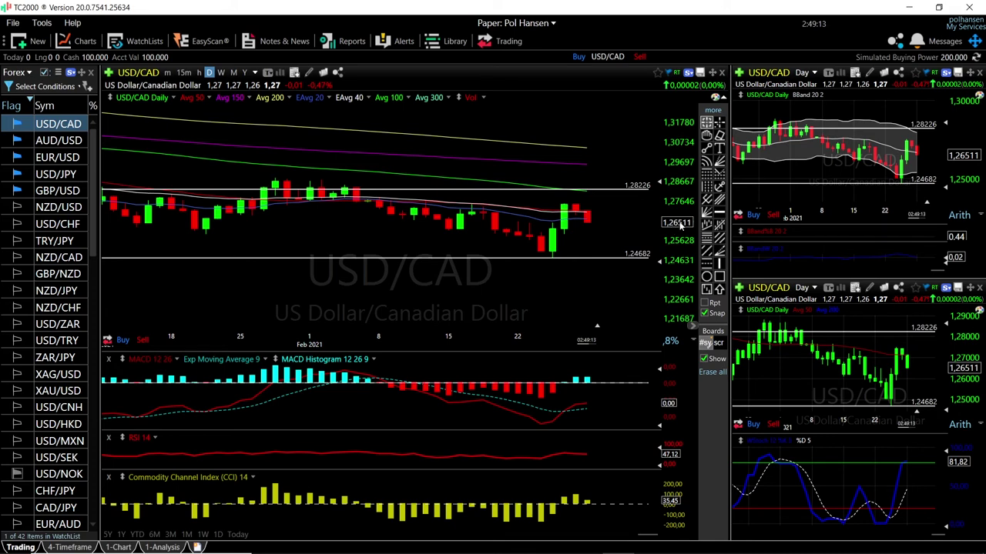
pyautogui.moveTo(587, 230)
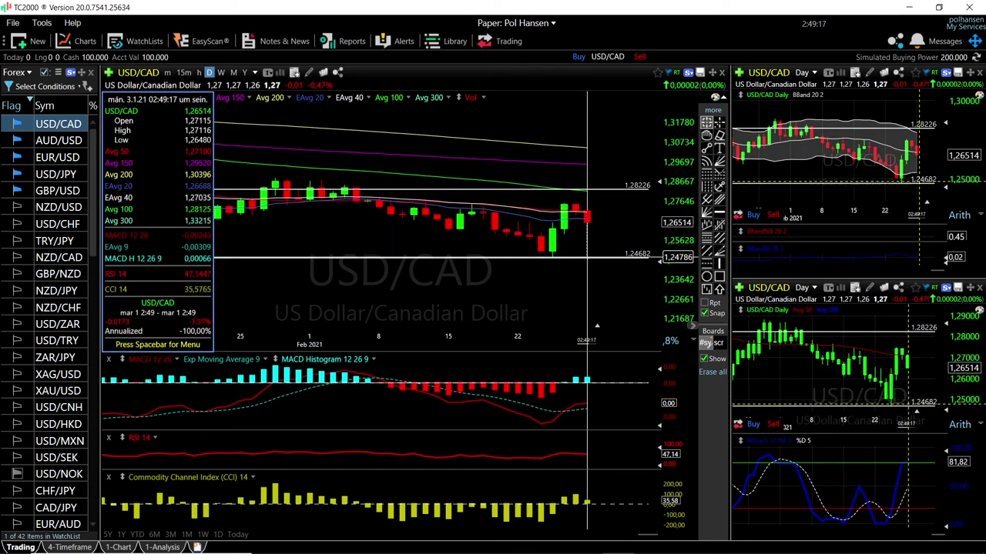
pyautogui.click(719, 134)
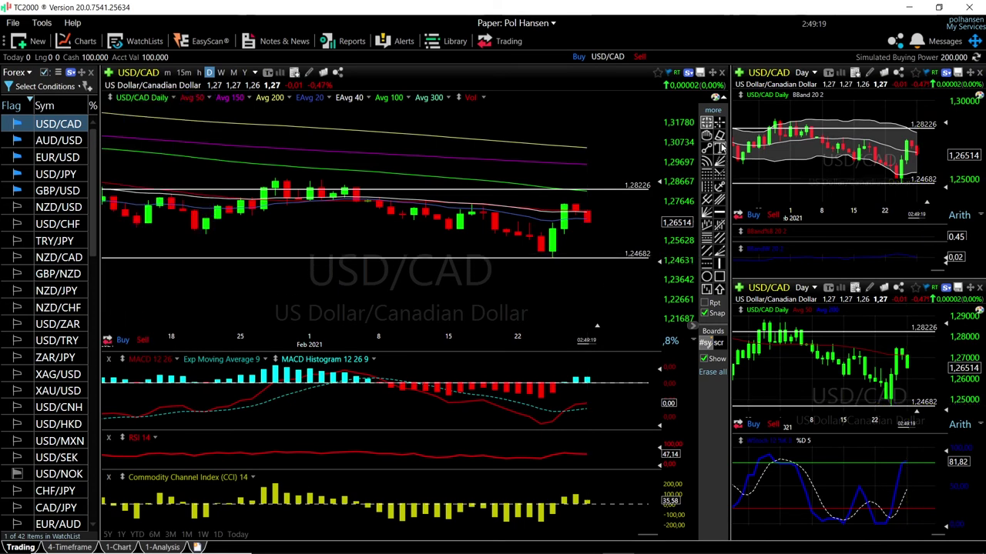
pyautogui.click(608, 253)
pyautogui.click(610, 189)
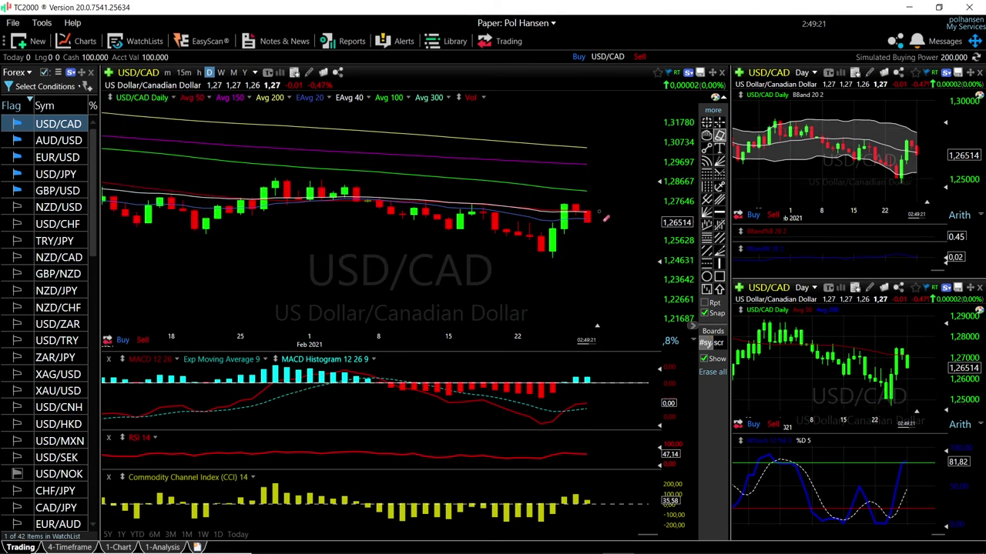